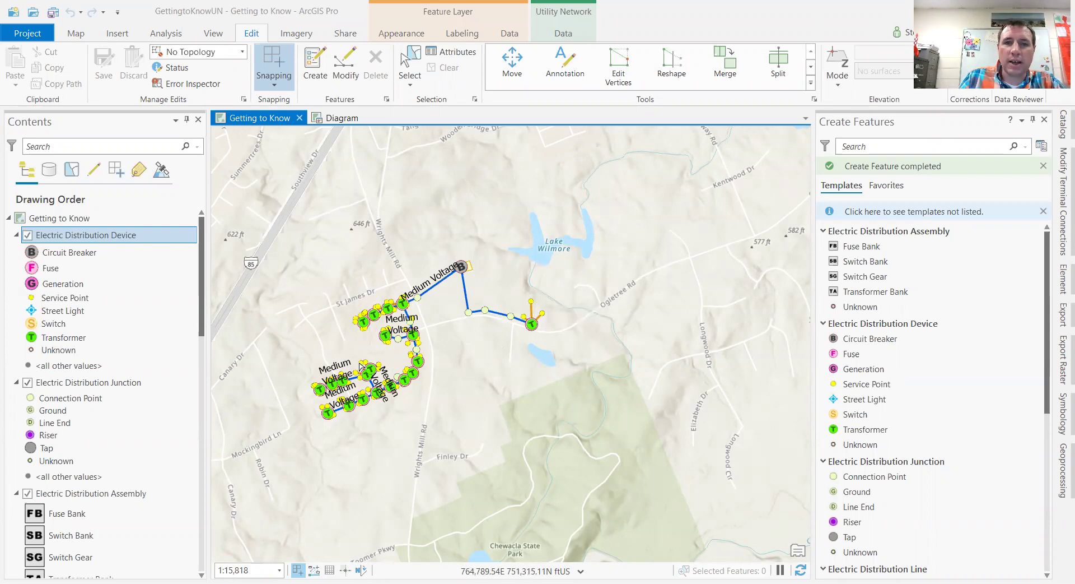
Step: Try to draw one Medium Voltage line from the eastern transformer through the connection points to the line's bend, and discard the edits
scroll(521, 328, up, 4)
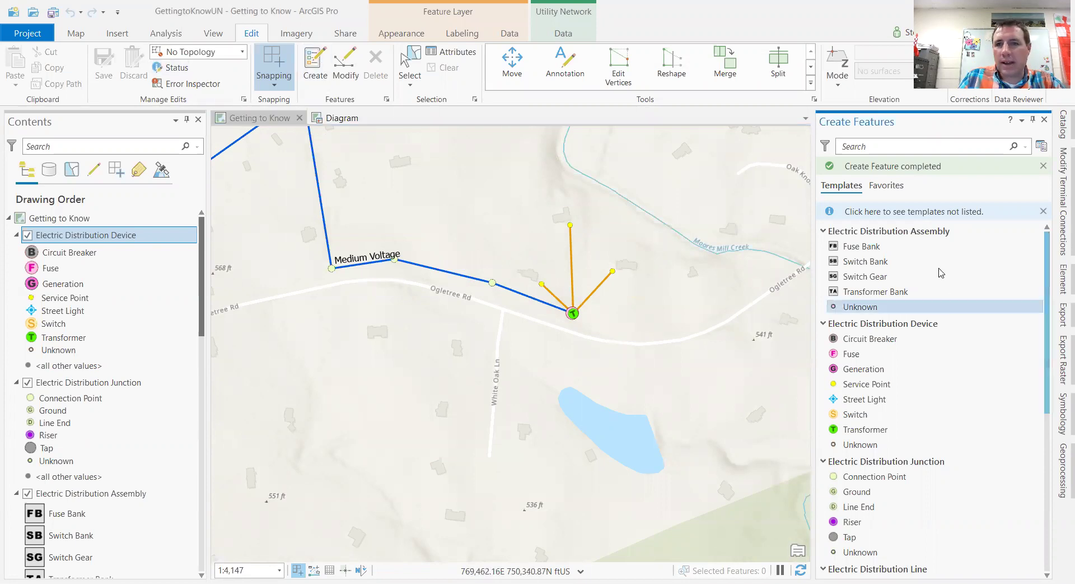
scroll(929, 498, down, 5)
click(927, 464)
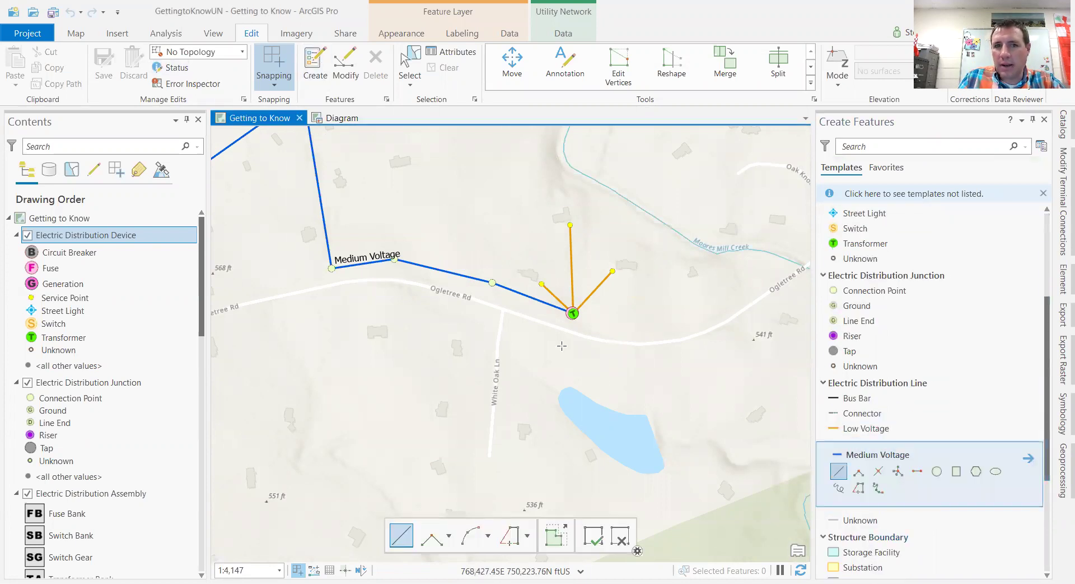
click(572, 312)
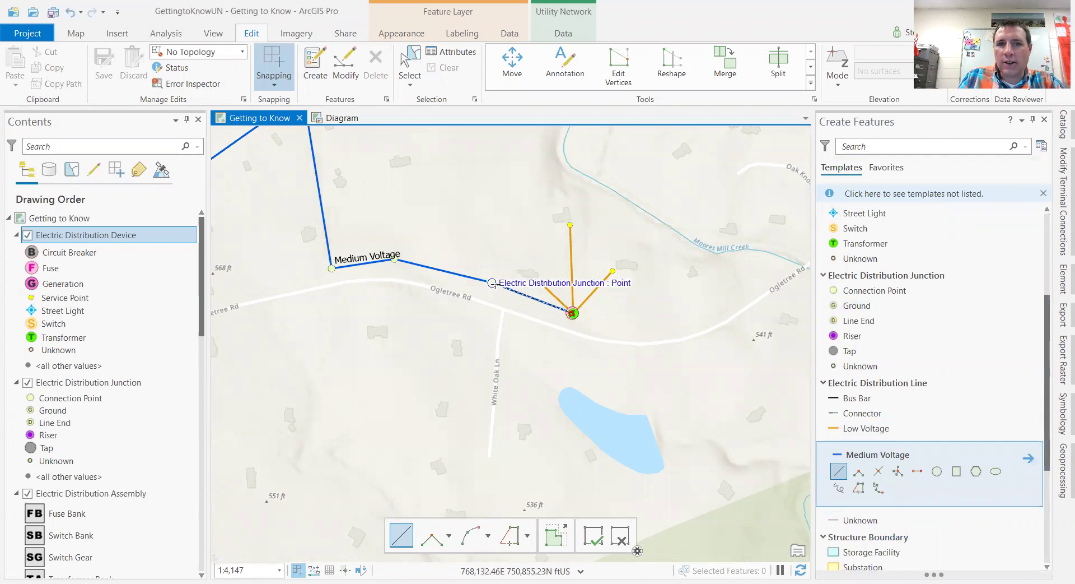
click(394, 259)
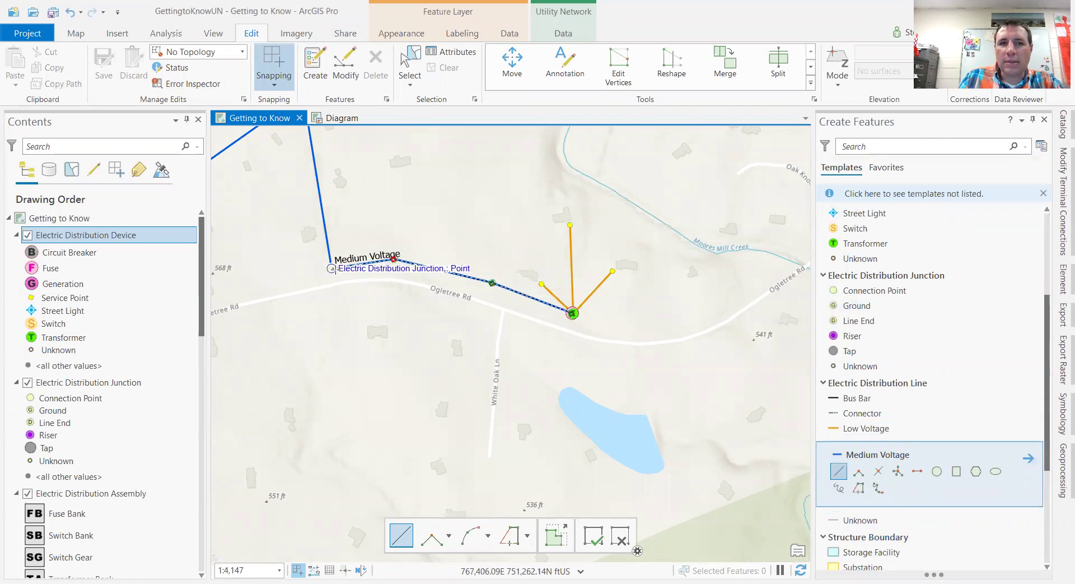
double_click(331, 267)
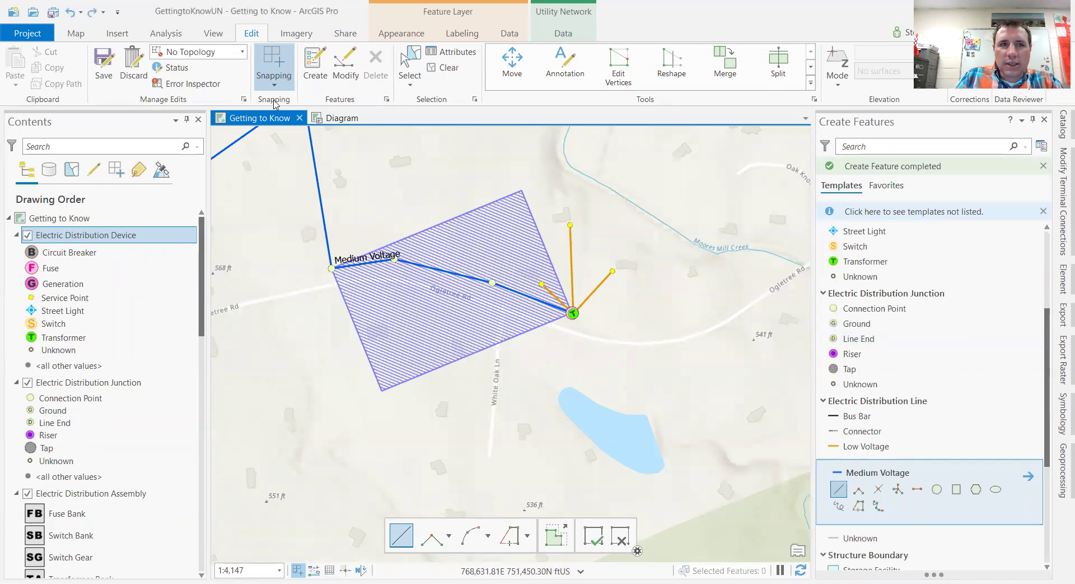
click(133, 62)
click(570, 312)
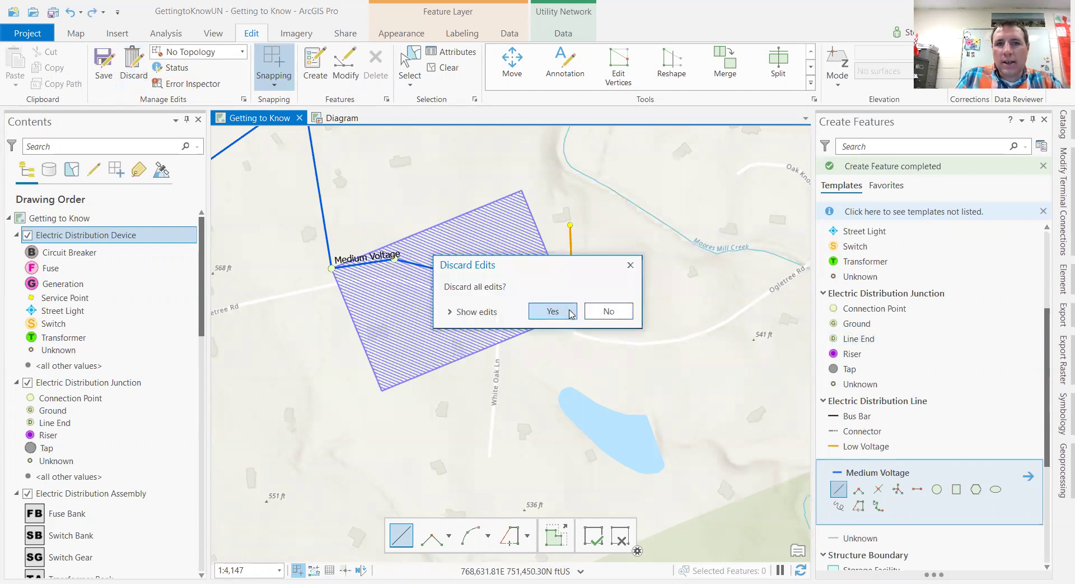
Step: Draw separate Medium Voltage lines between successive points, from the eastern transformer through the connection points to the line's bend
click(839, 489)
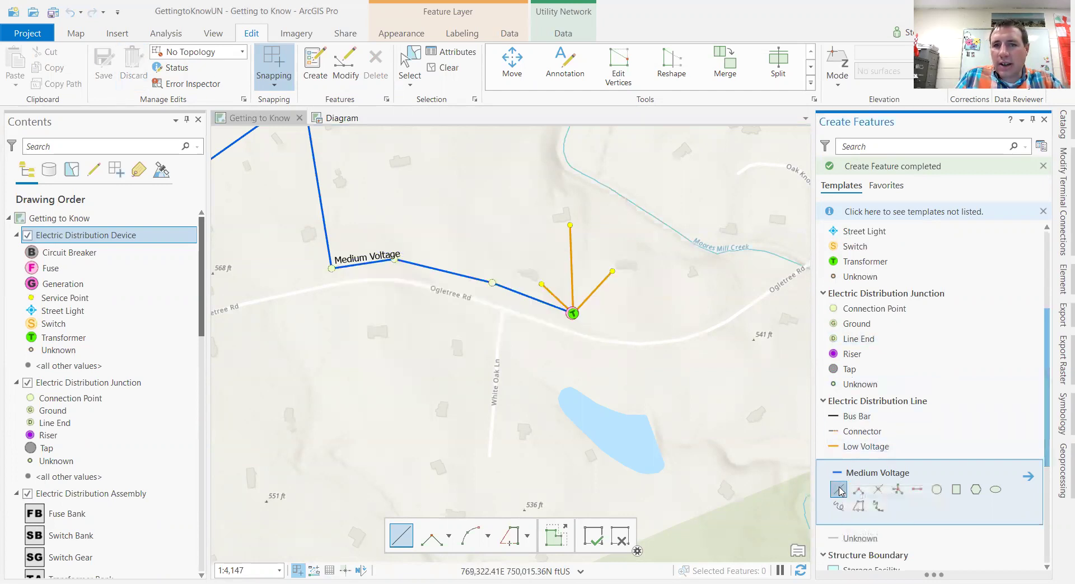
click(573, 313)
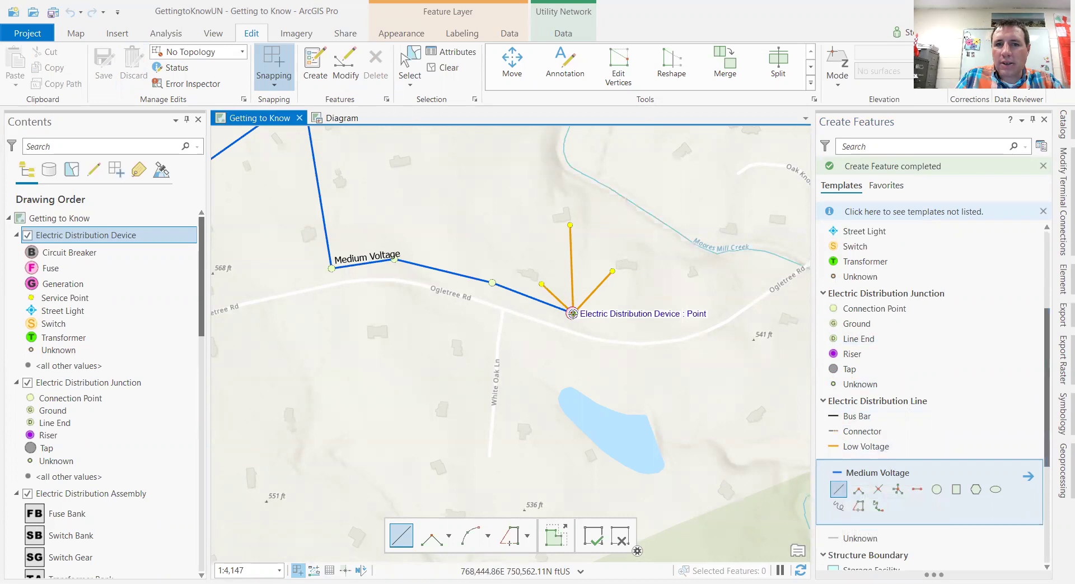
click(492, 282)
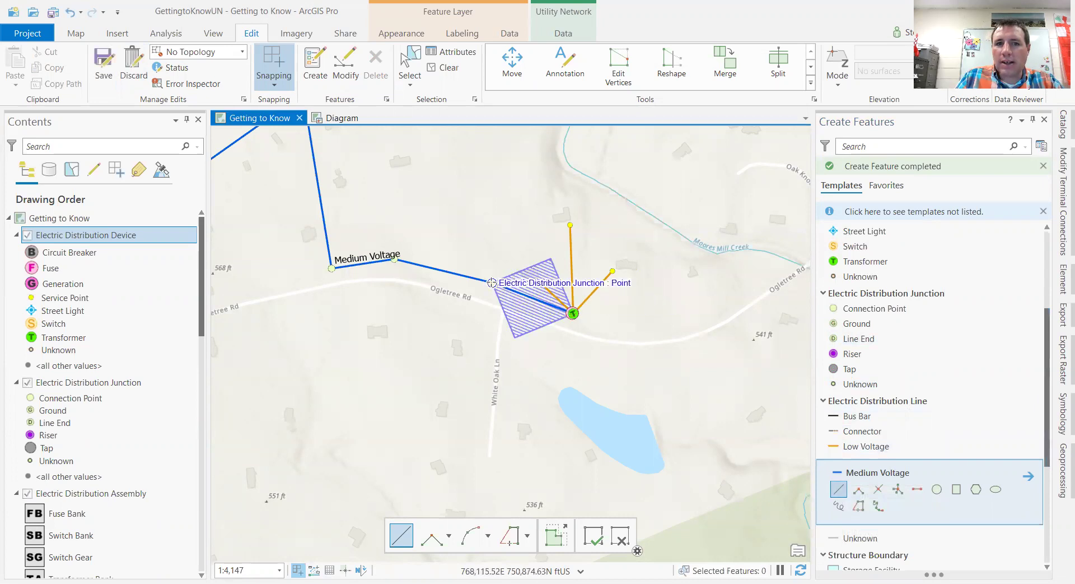
double_click(394, 258)
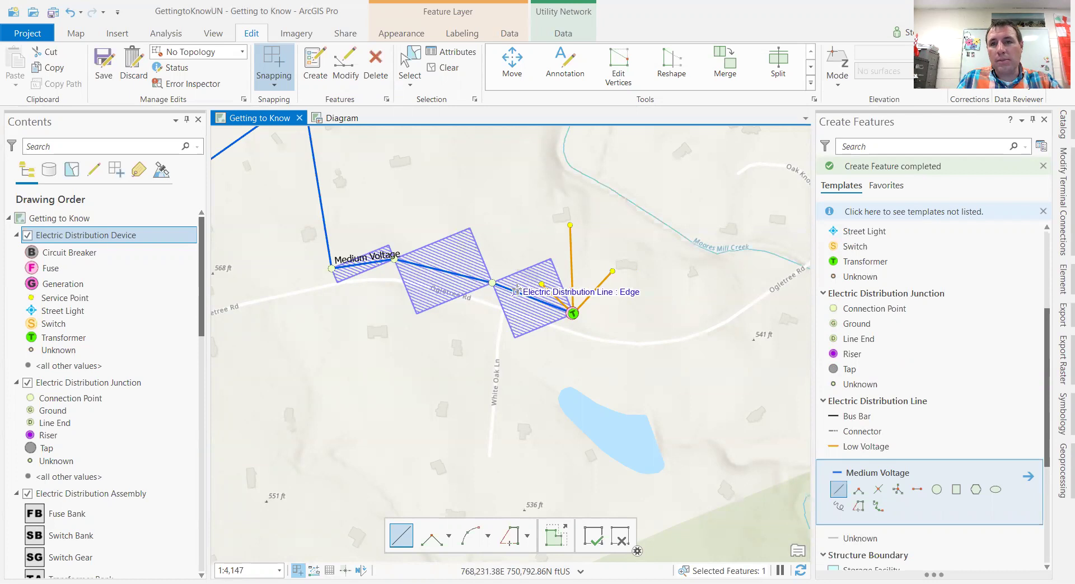
Step: Undo the three newly drawn Medium Voltage line segments
key(ctrl+z)
key(ctrl+z)
key(ctrl+z)
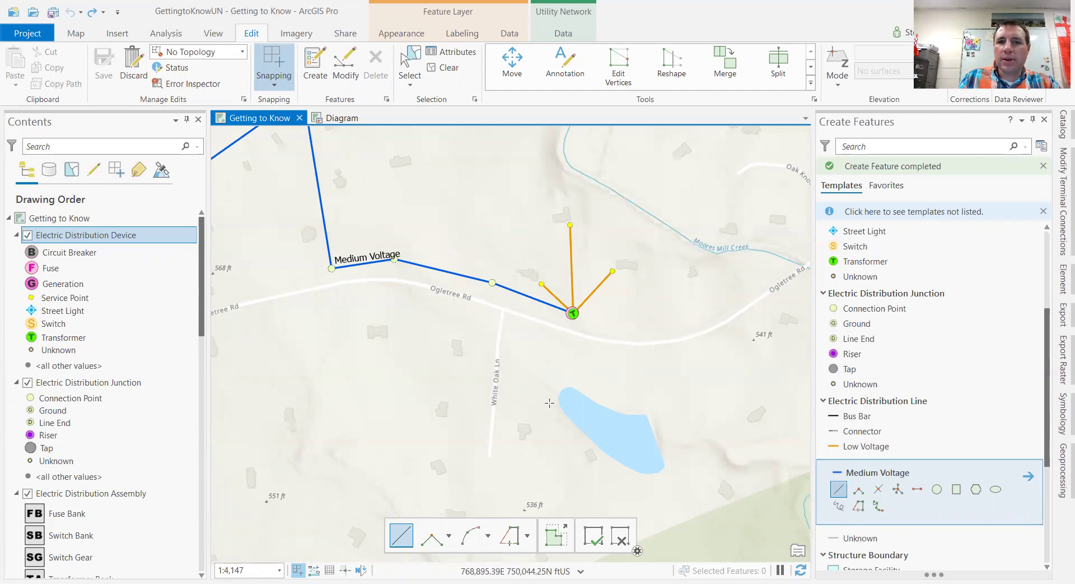
Step: Open the feature attributes and try to pick the transformer at the east end of the Medium Voltage line
scroll(287, 226, down, 3)
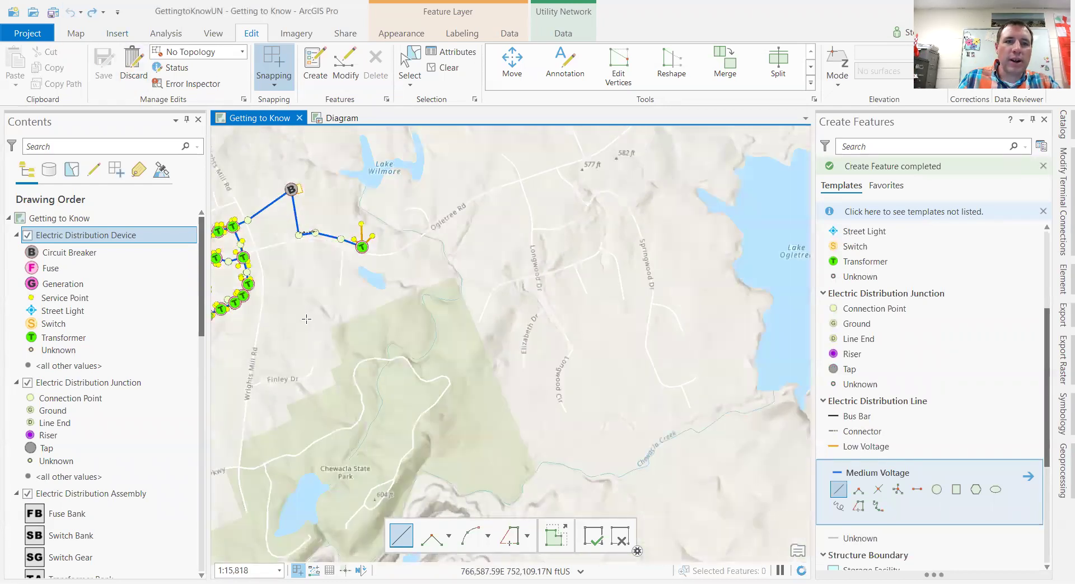
drag(367, 300, 622, 328)
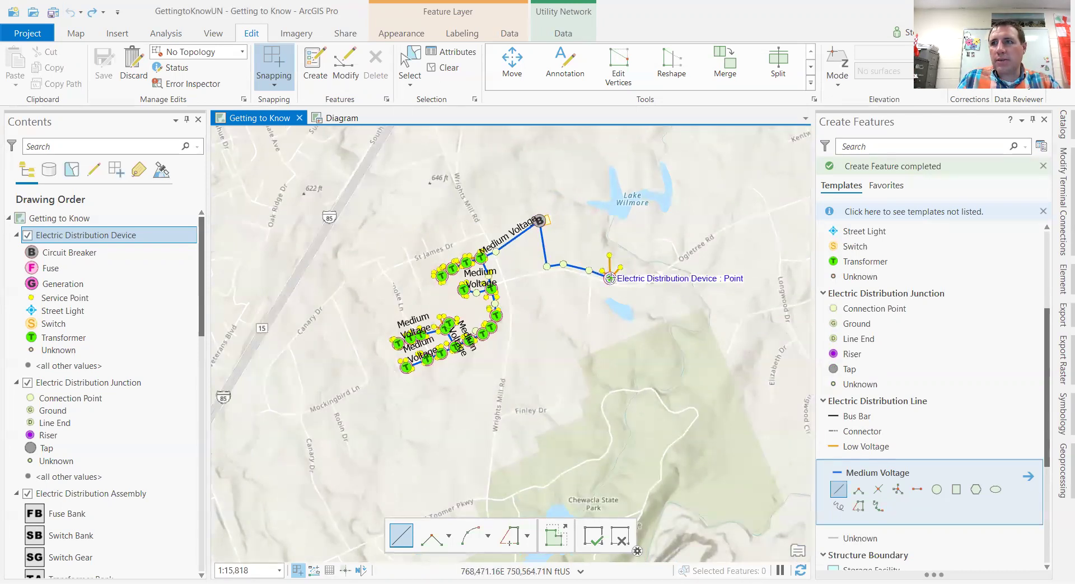
scroll(610, 277, up, 4)
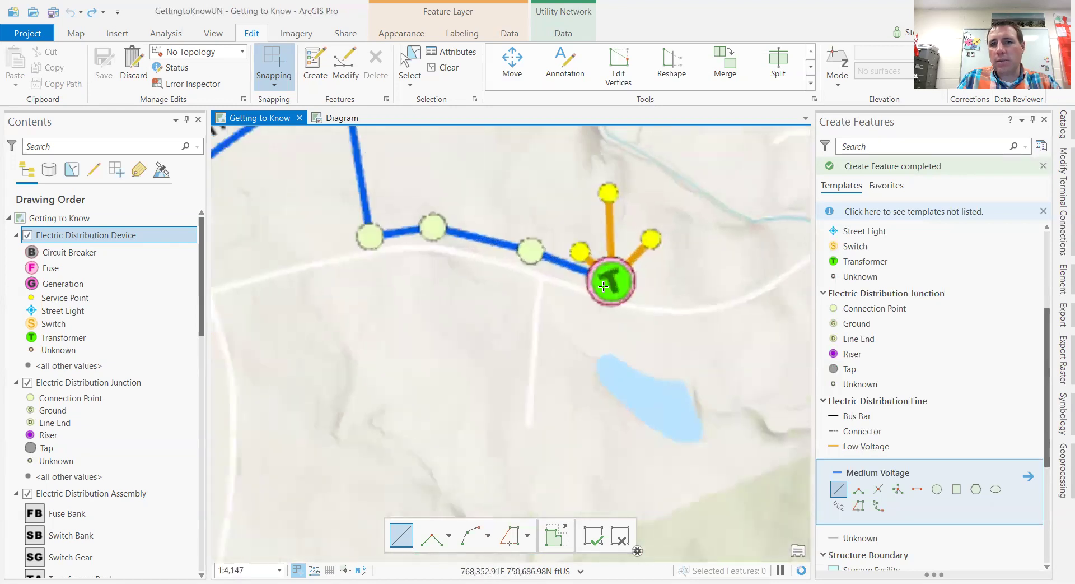
click(450, 51)
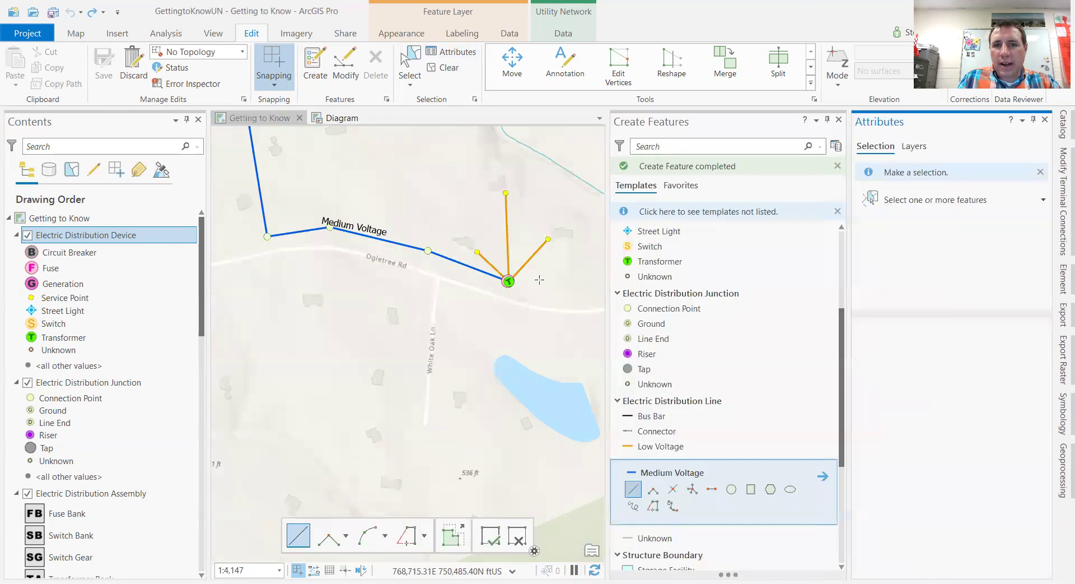
click(509, 282)
right_click(509, 281)
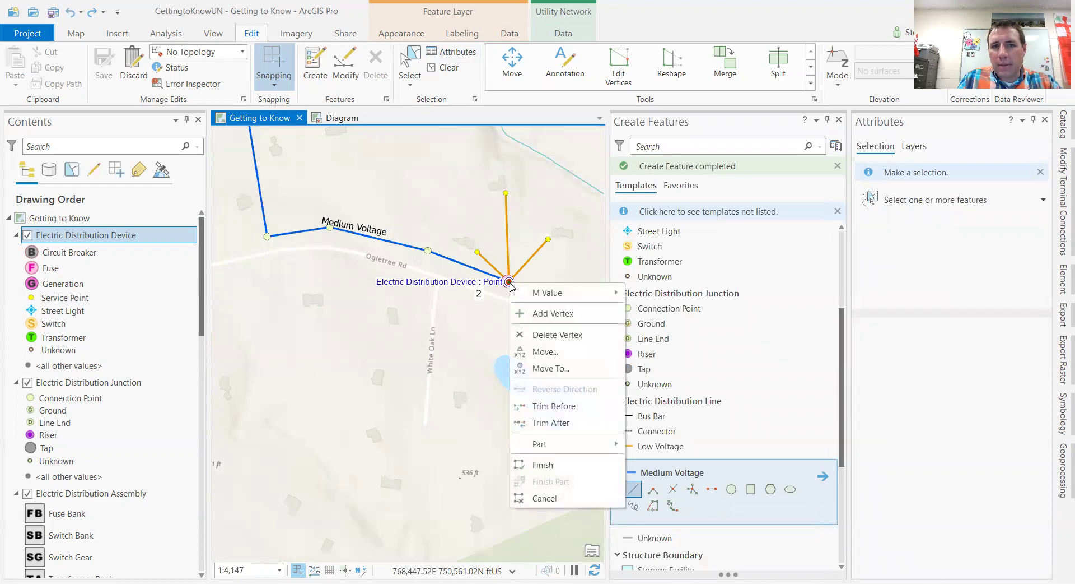
Step: Cancel the line sketch and inspect the Is connected and subnetworkname attributes of the fuse at the eastern transformer
click(78, 33)
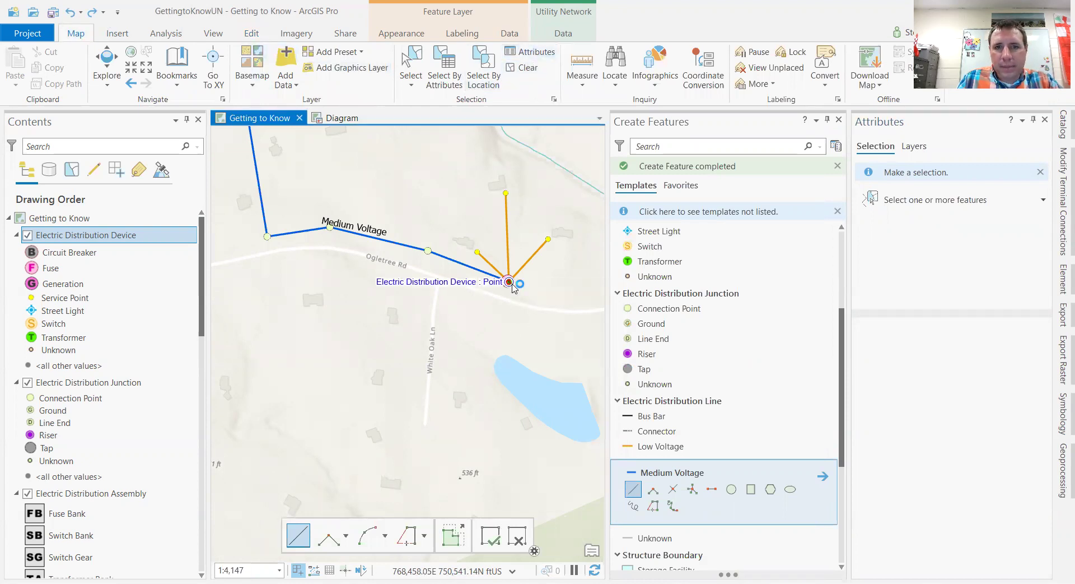
key(Escape)
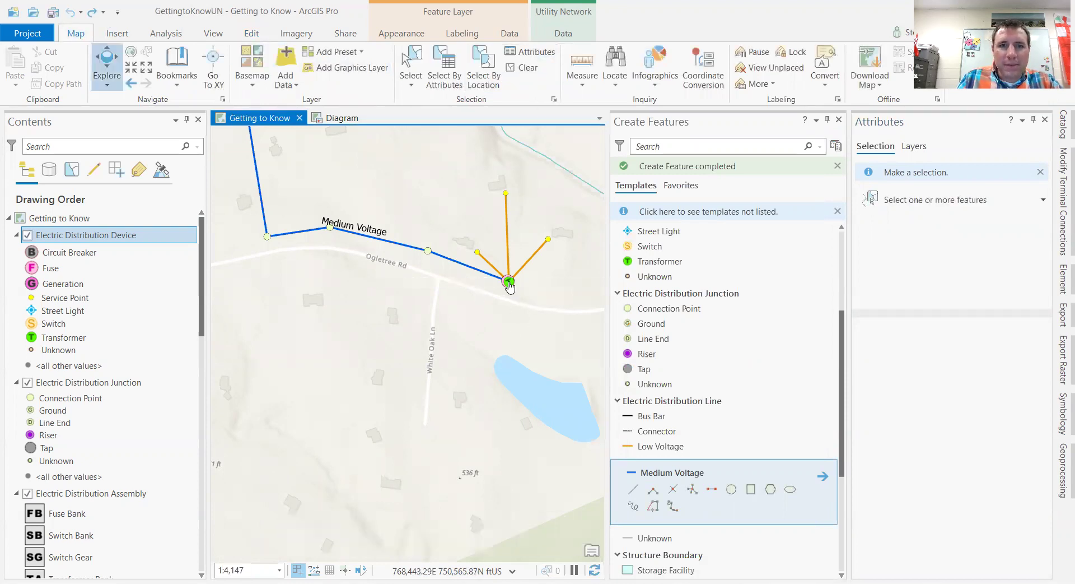
click(509, 285)
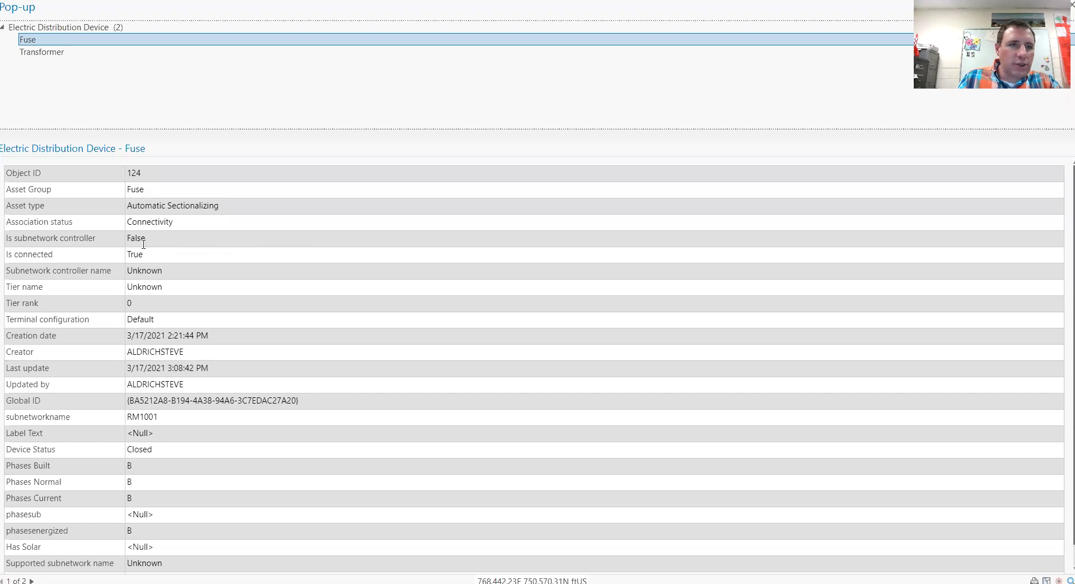
drag(150, 256, 126, 257)
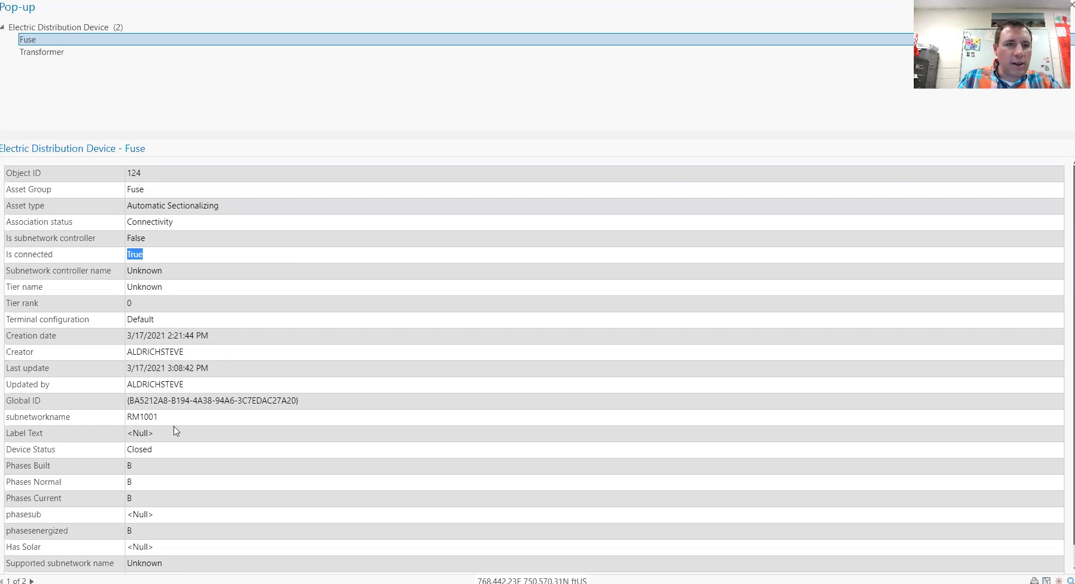
drag(160, 417, 124, 418)
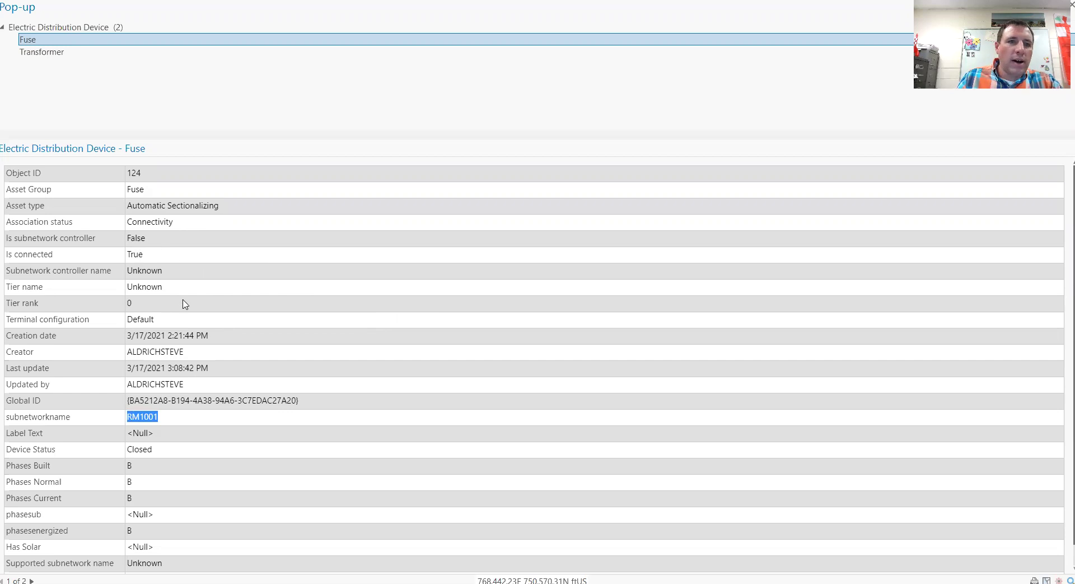
drag(143, 255, 135, 255)
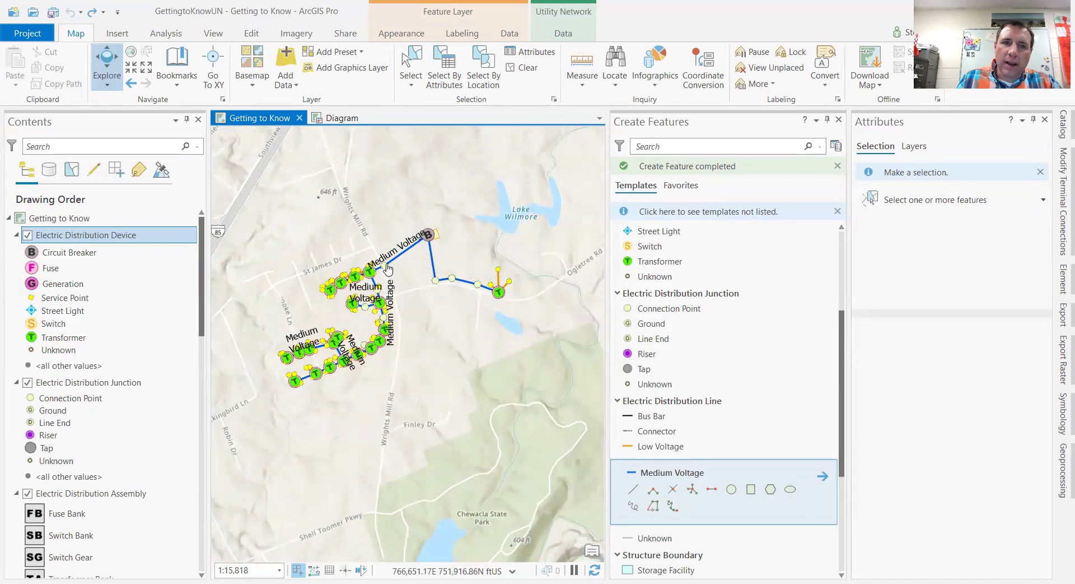
Step: Check the Medium Voltage line west of the circuit breaker and bring up the Update Subnetwork tool's parameters
scroll(385, 269, up, 3)
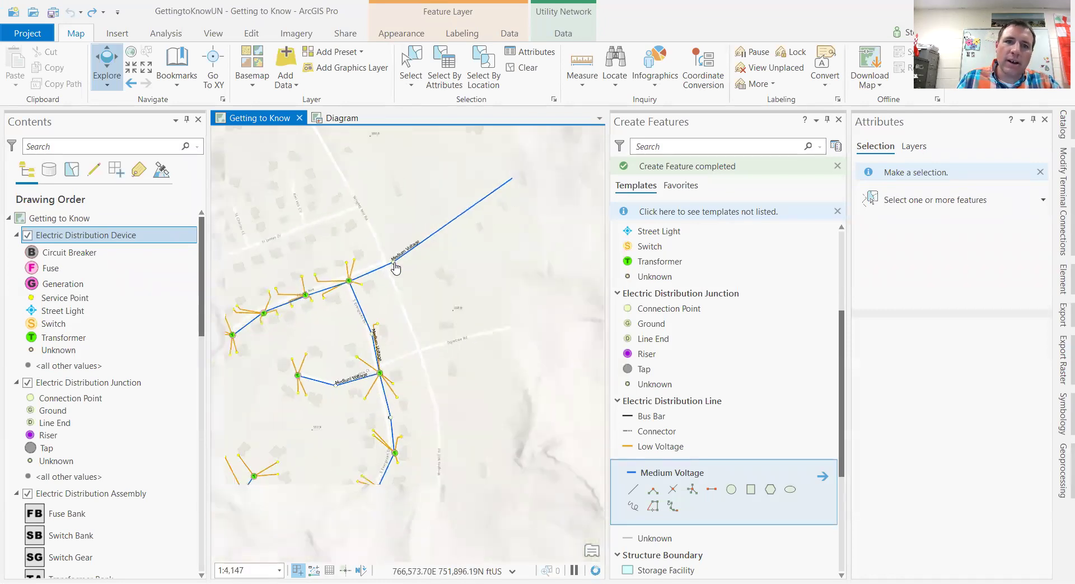
scroll(396, 267, down, 3)
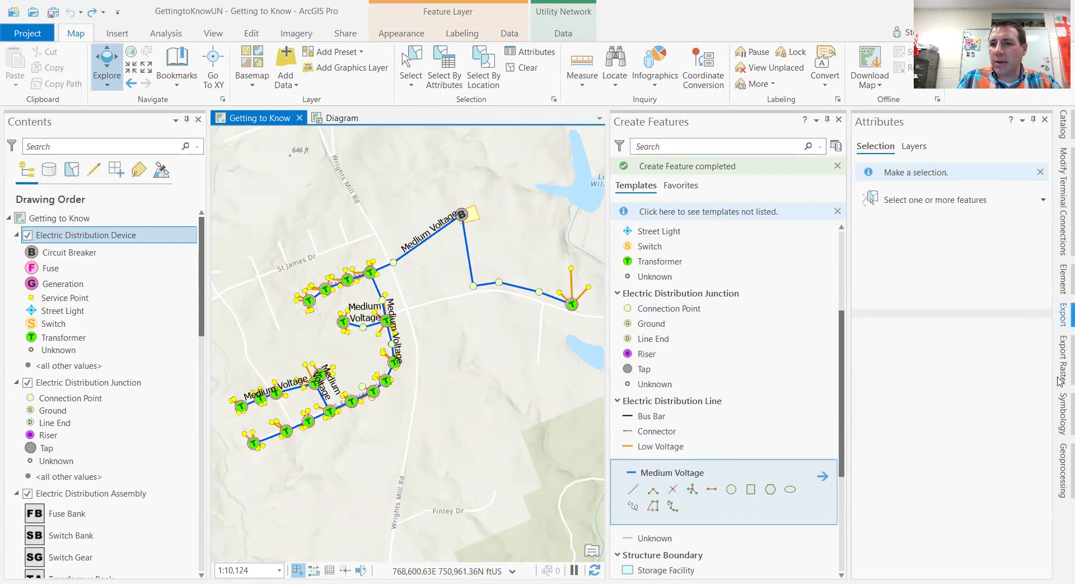
click(1062, 464)
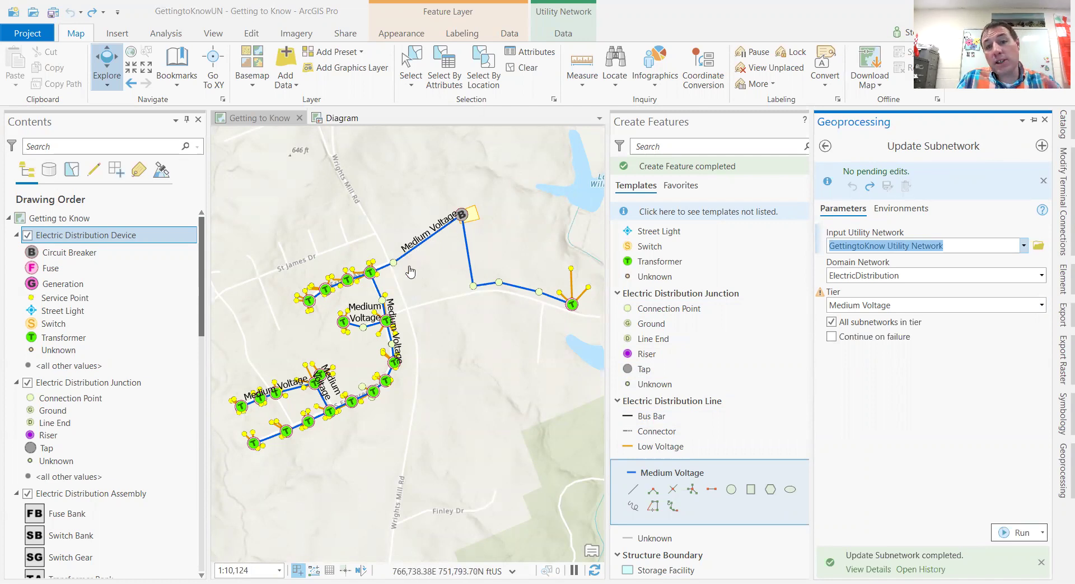
Step: Examine the connection point, fuse and transformer at the line's east end, and how they relate to the whole distribution network
scroll(572, 307, up, 3)
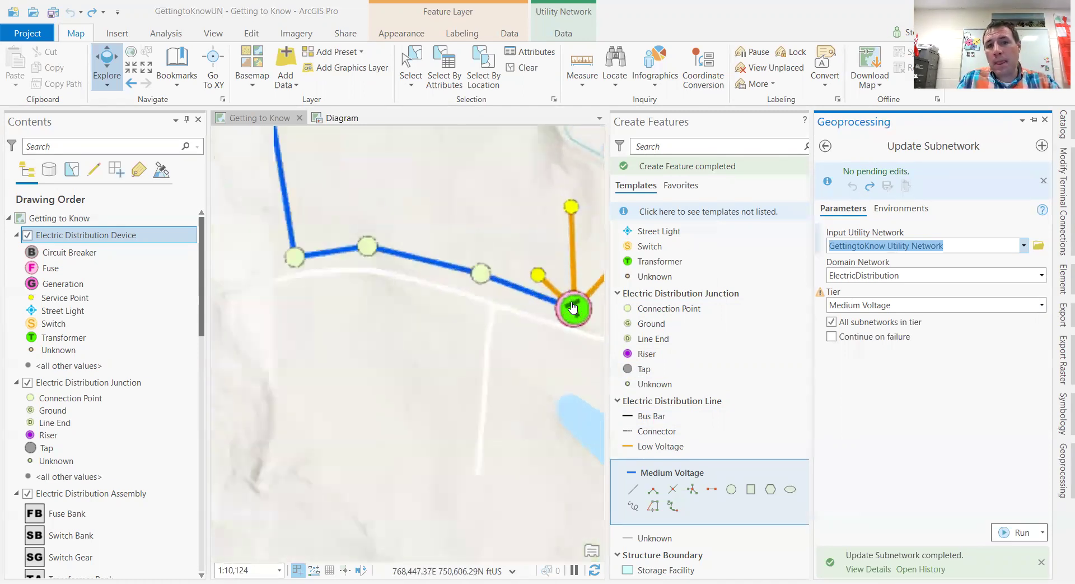
scroll(572, 307, up, 8)
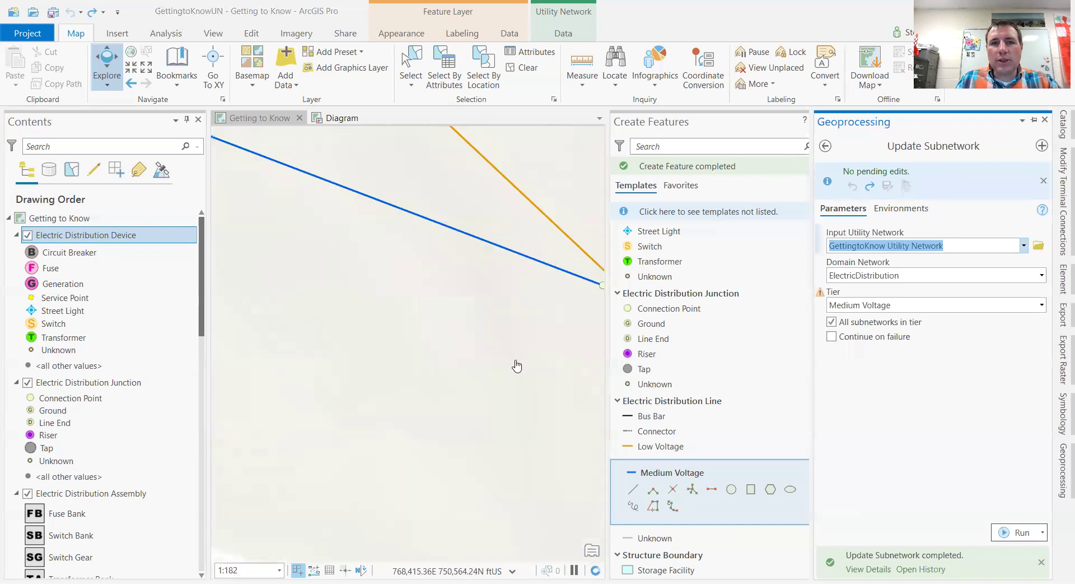
click(587, 353)
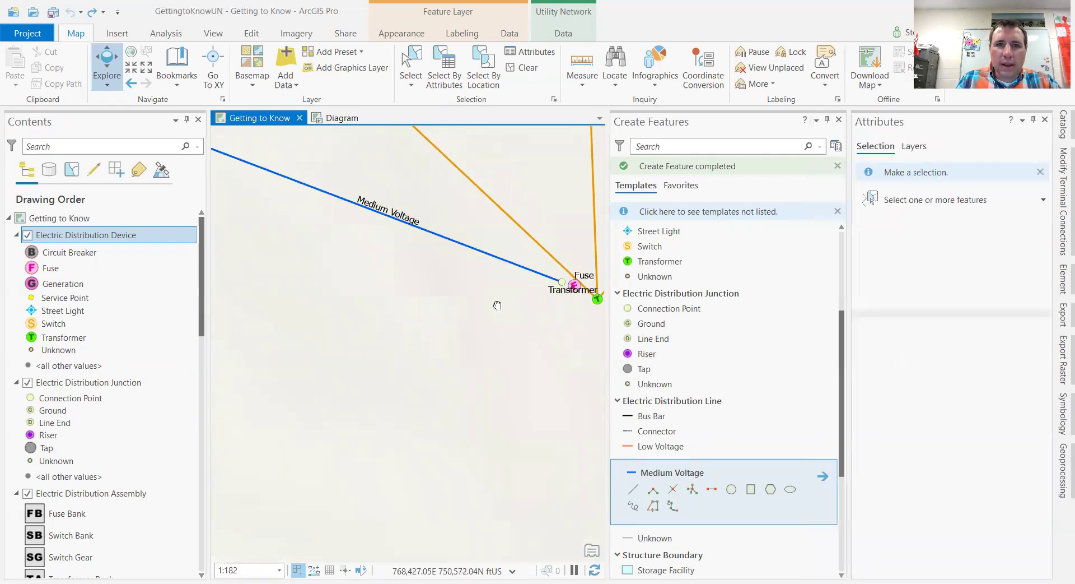
drag(505, 304, 405, 270)
scroll(387, 227, up, 3)
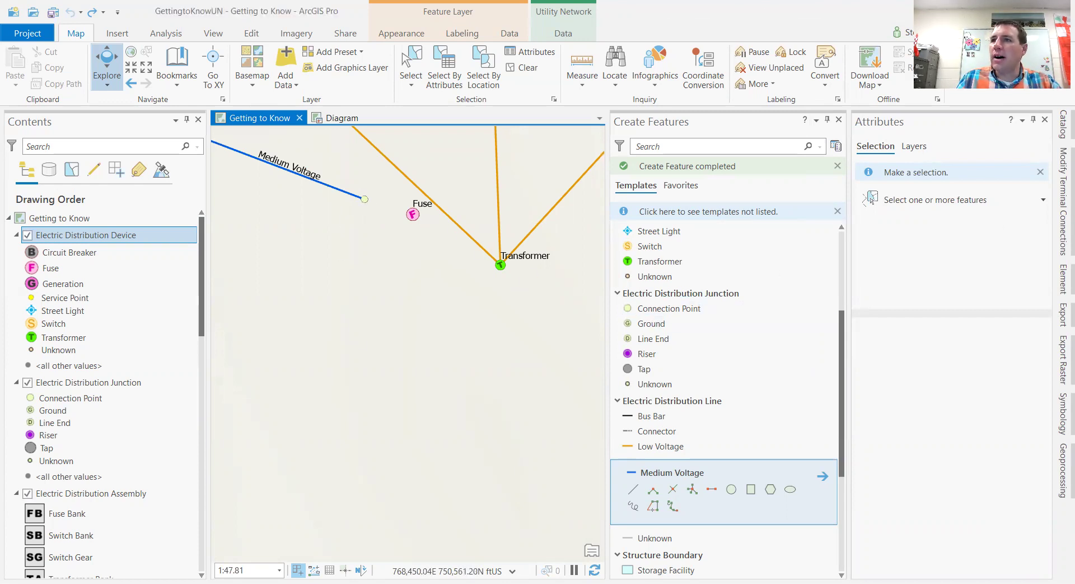
scroll(383, 276, down, 5)
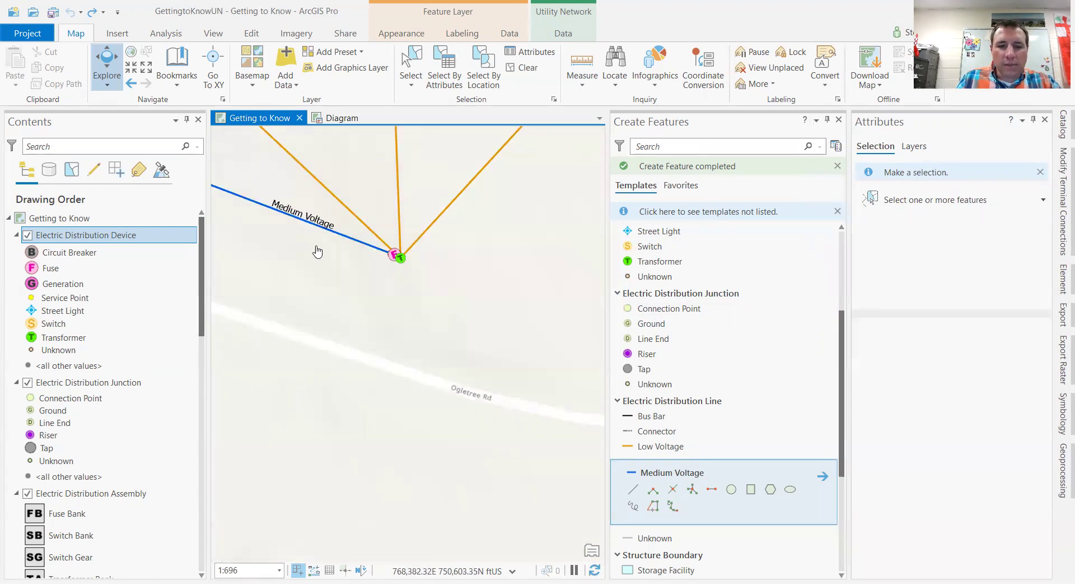
scroll(371, 206, down, 4)
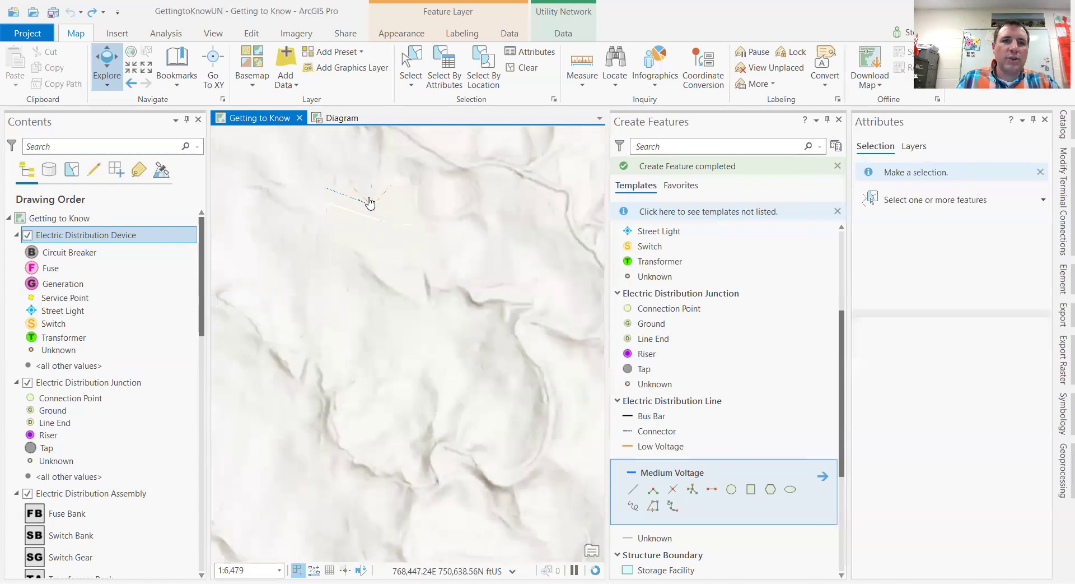
drag(280, 200, 431, 351)
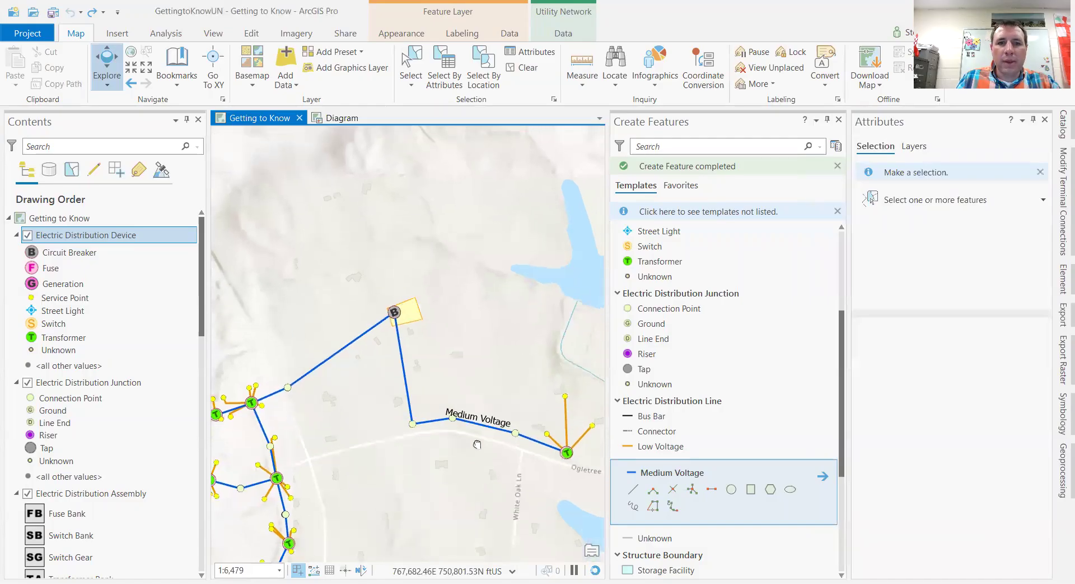
scroll(496, 436, down, 5)
scroll(497, 435, up, 3)
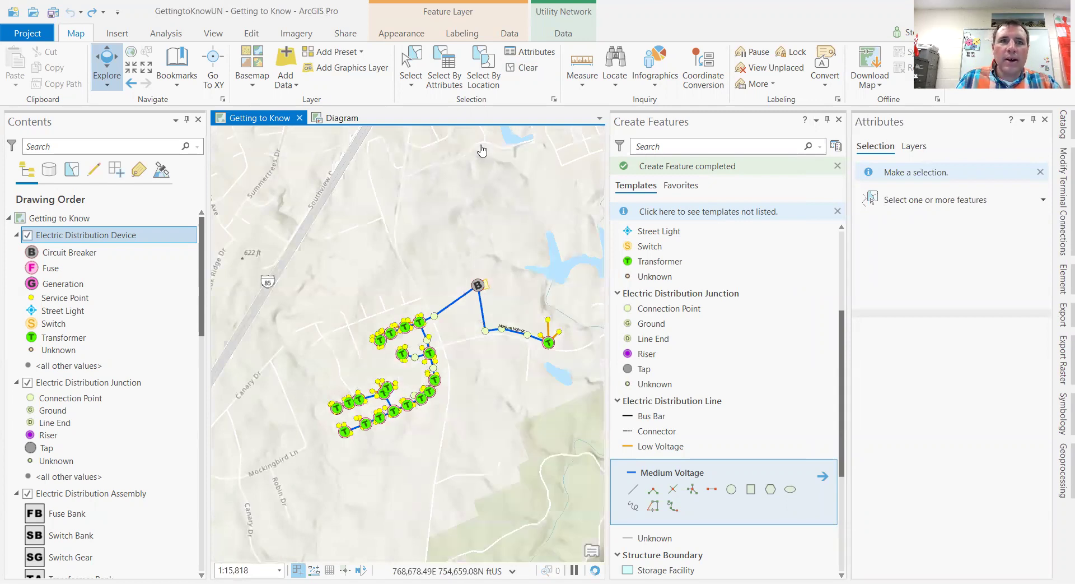
Step: Display the network validation choices for Current extent and Entire extent
click(563, 33)
click(18, 84)
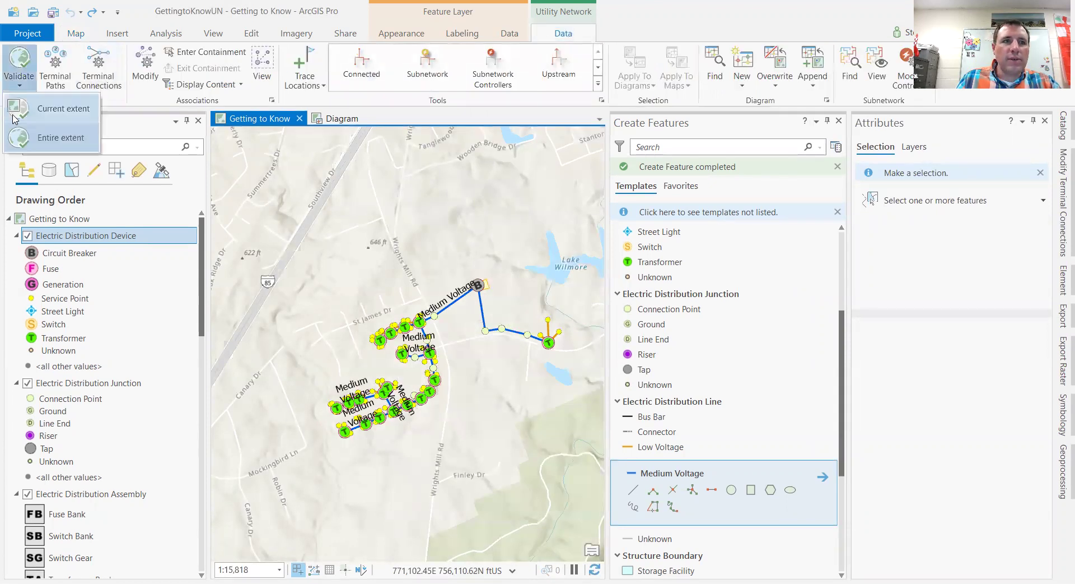
click(28, 139)
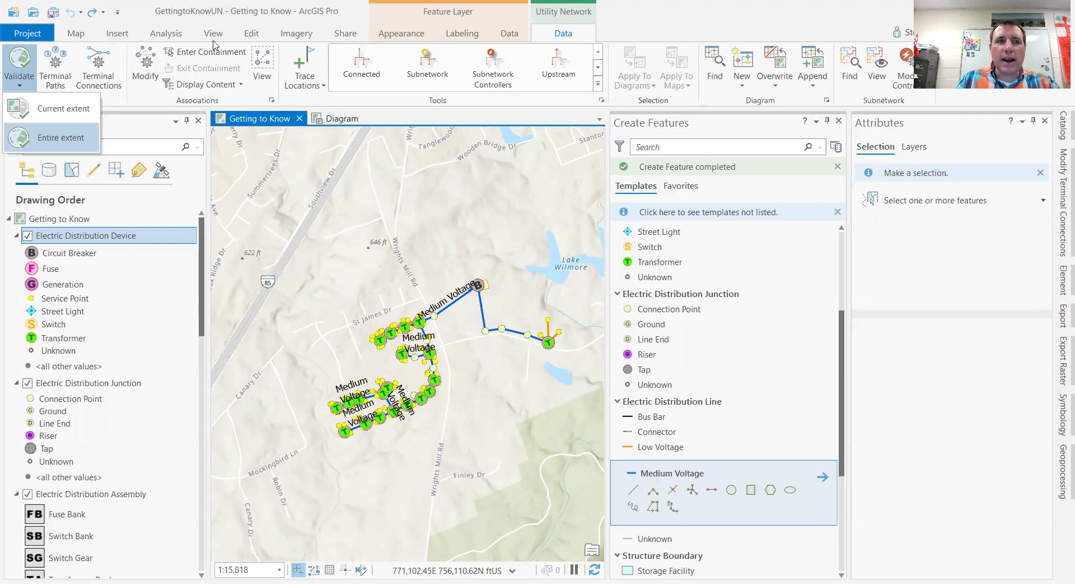
Step: Place three Ground junctions in the open area north and west of the circuit breaker and its lines
click(253, 33)
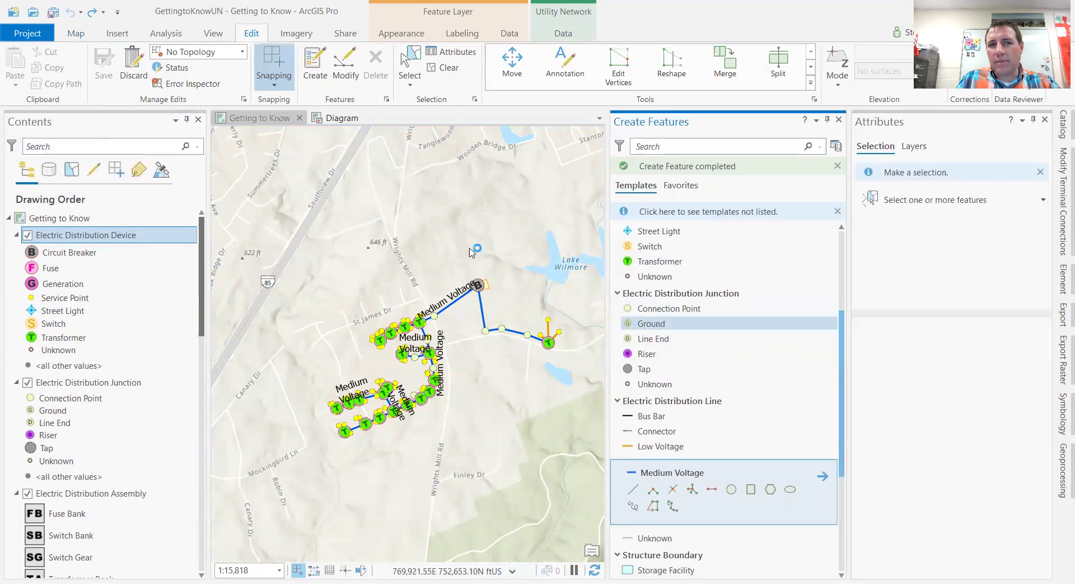
click(651, 323)
click(329, 325)
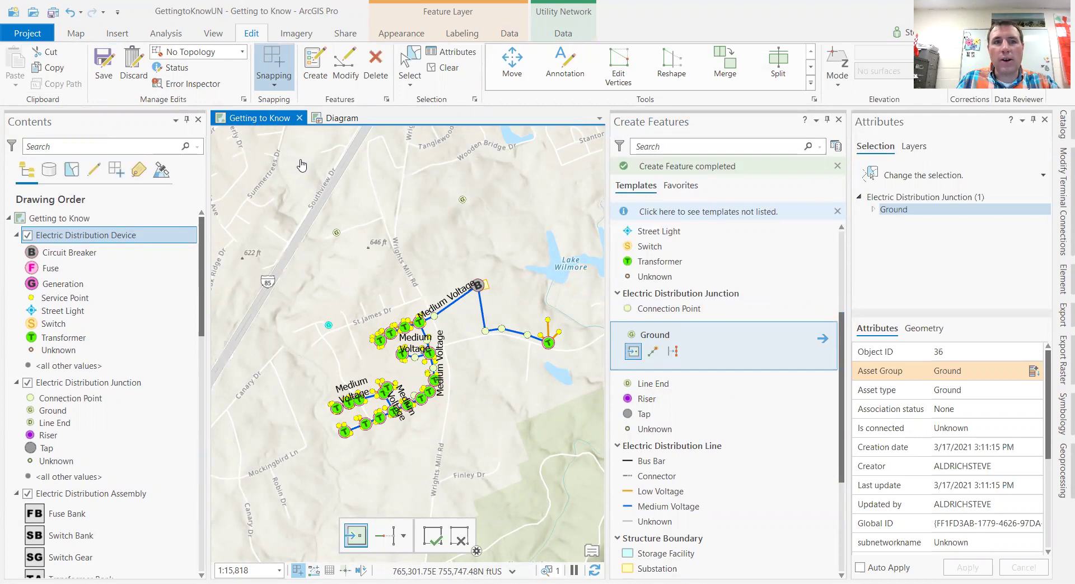
Step: Use the Explore tool to move around the map and bring the distribution network back into view with the westernmost Ground junction
drag(302, 165, 400, 300)
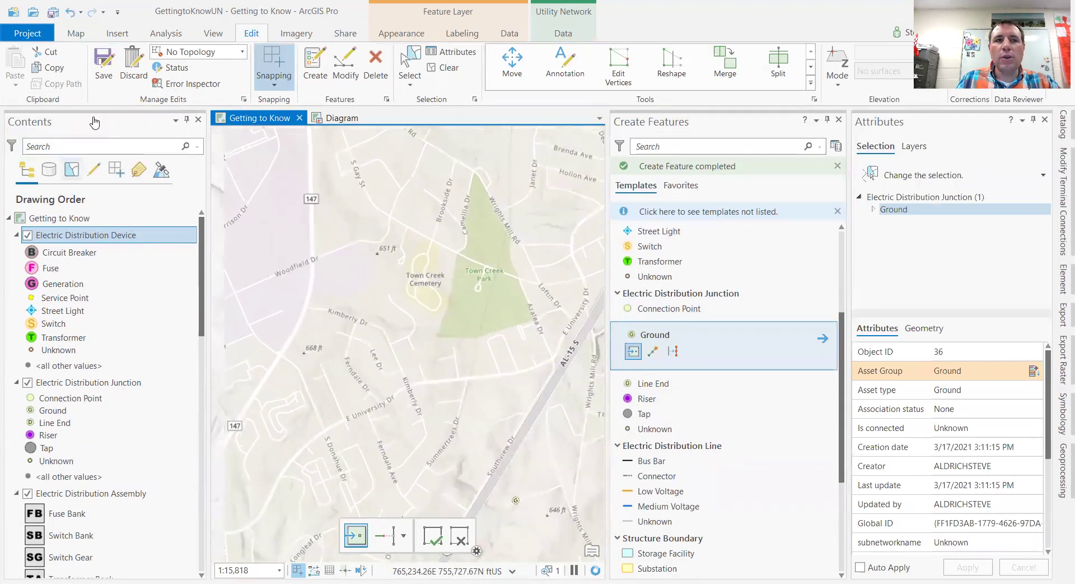
click(76, 33)
click(106, 61)
drag(336, 286, 377, 243)
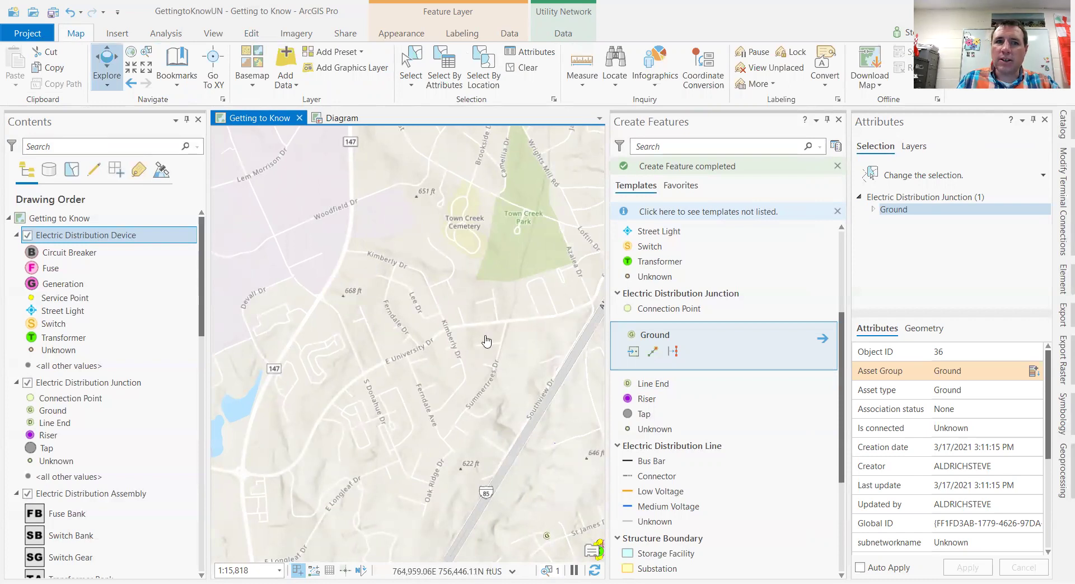
key(Right)
key(Down)
key(Right)
key(Down)
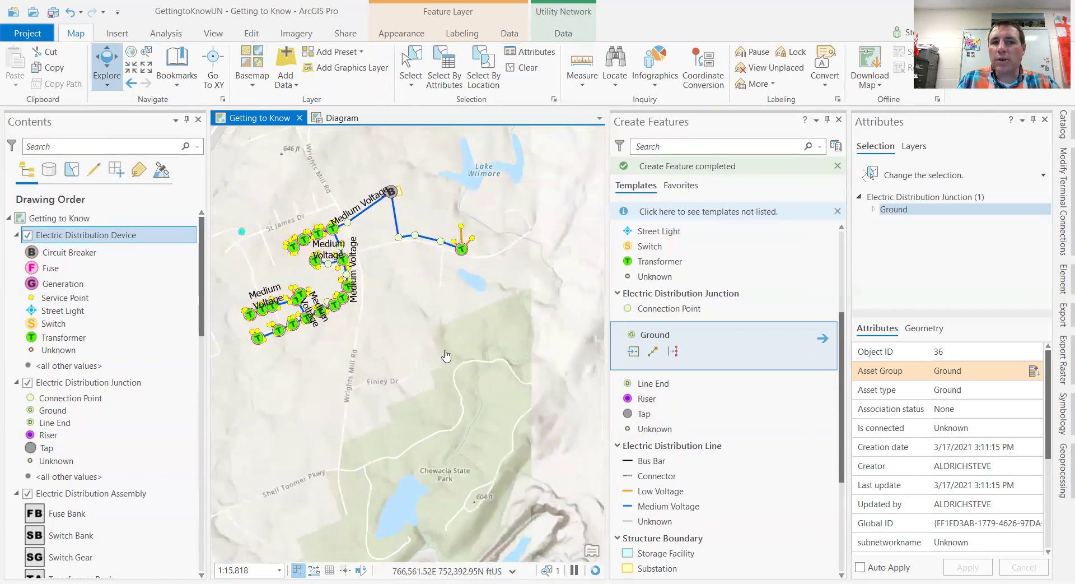